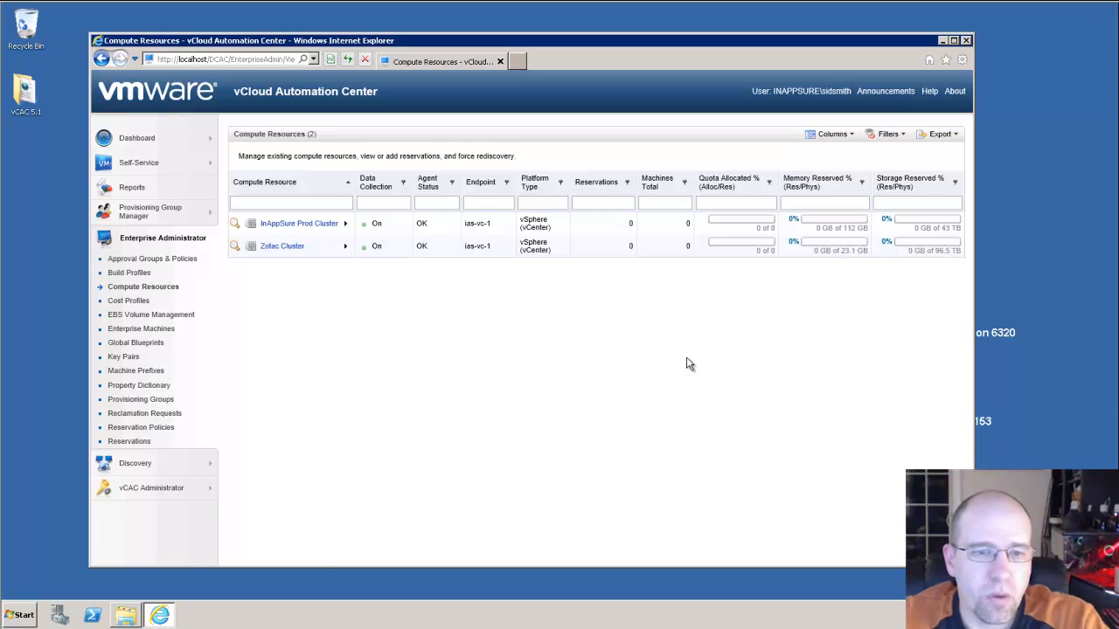
# From the Reservations list, start a new Virtual reservation
pyautogui.click(147, 444)
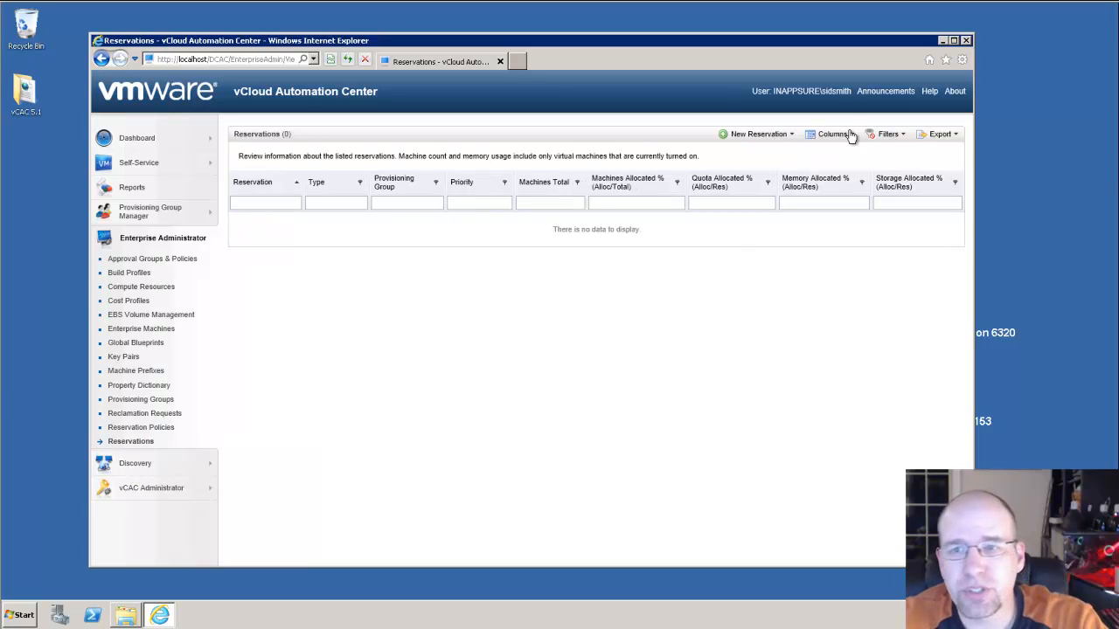
pyautogui.click(790, 138)
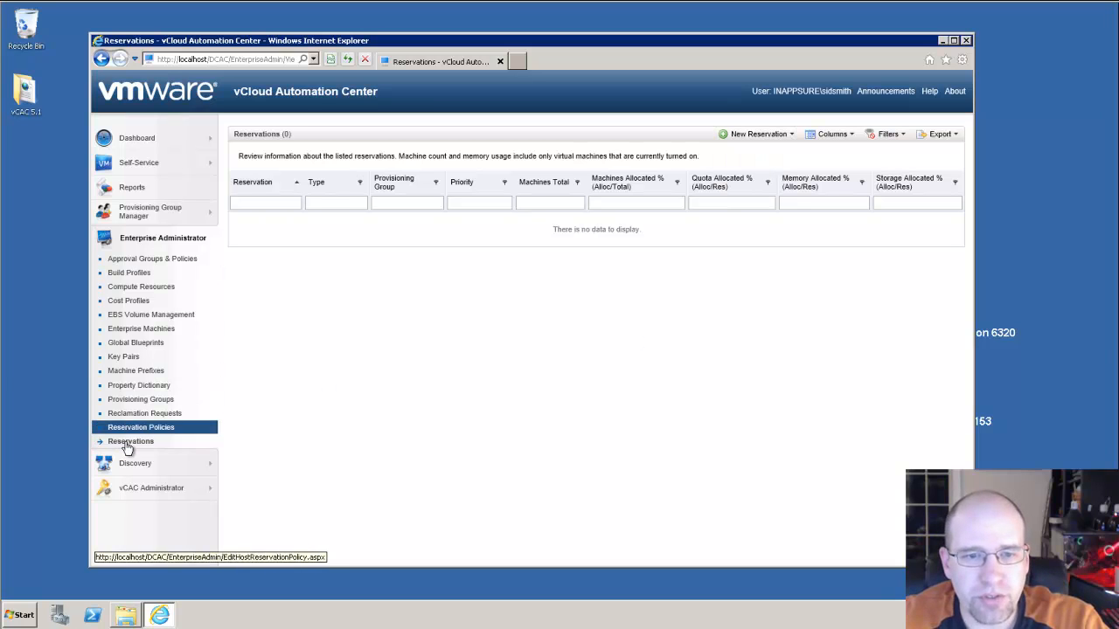
pyautogui.click(783, 137)
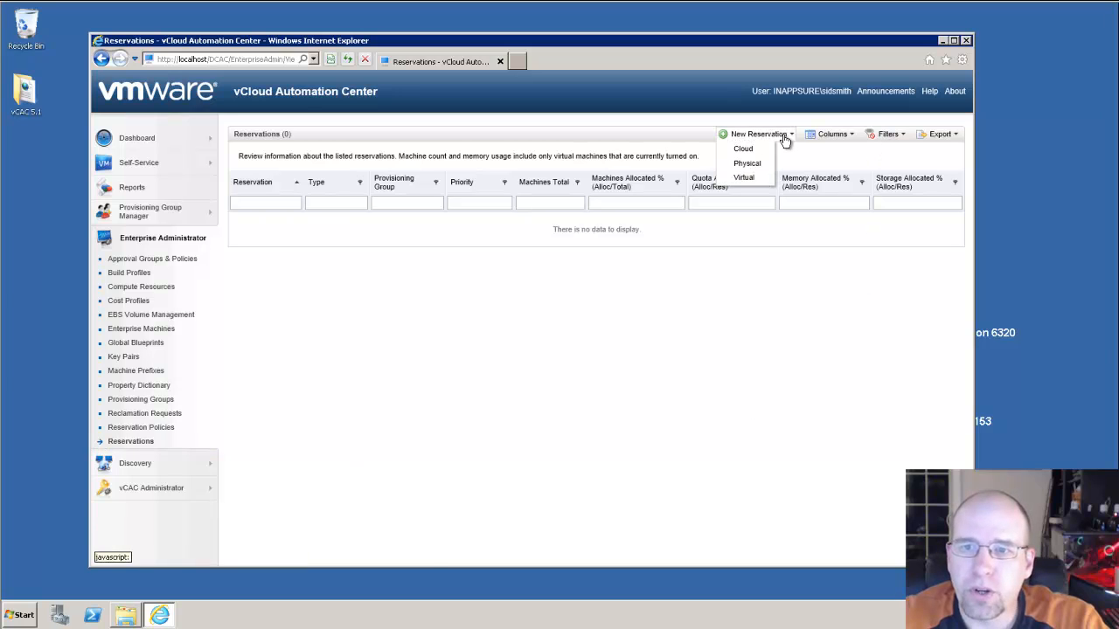
pyautogui.click(745, 180)
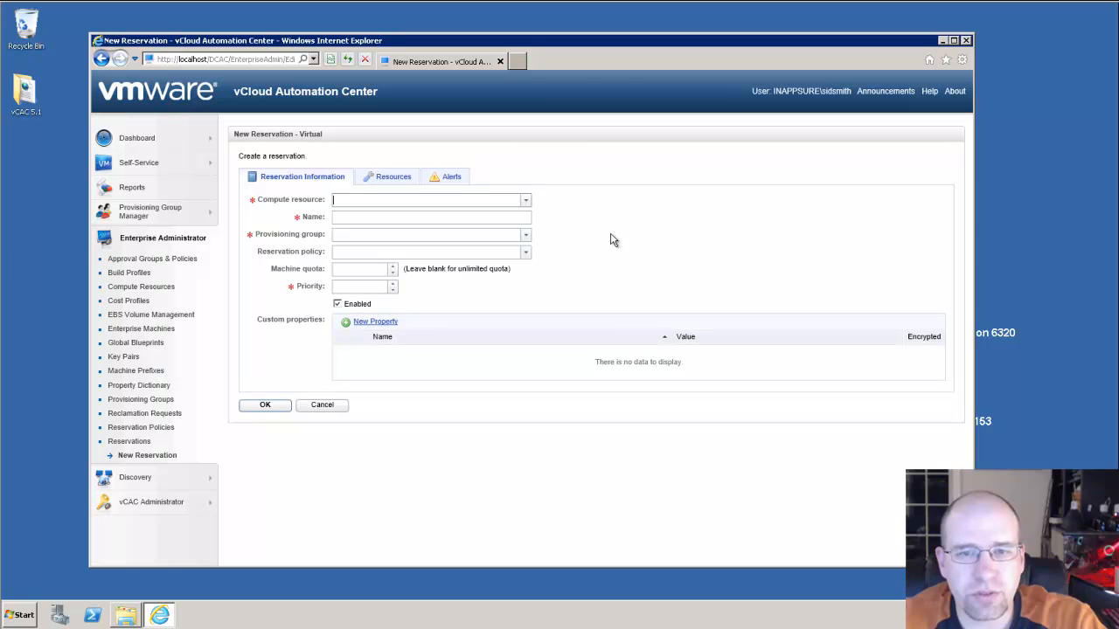
# Choose compute resource Zotac Cluster, keep the name Zotac Cluster-Res-1, and assign group IT Admins
pyautogui.click(526, 201)
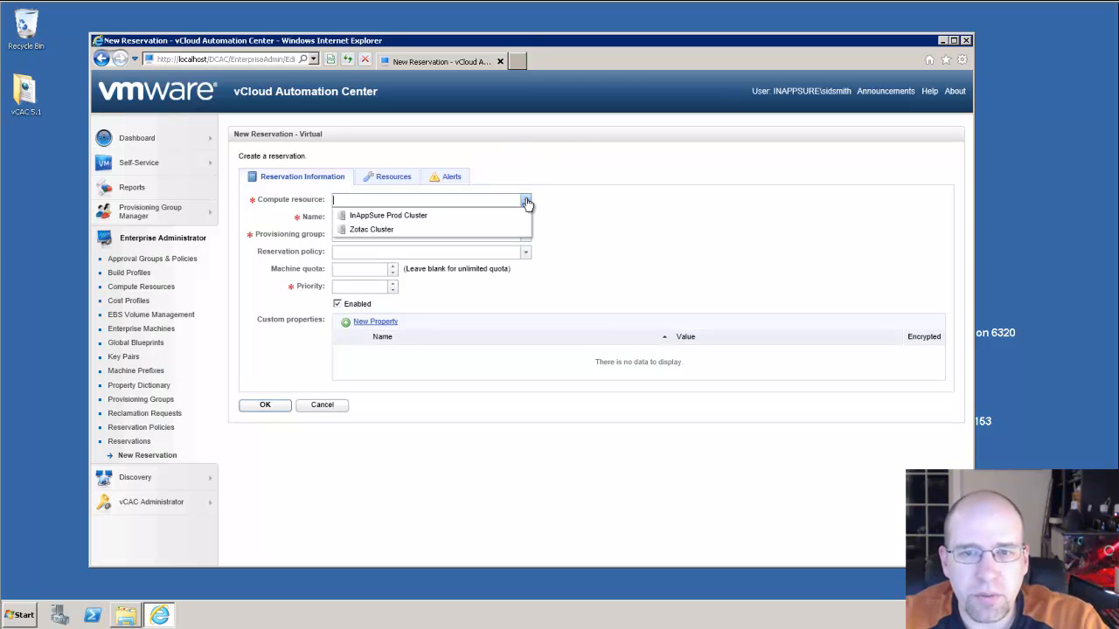
pyautogui.click(411, 231)
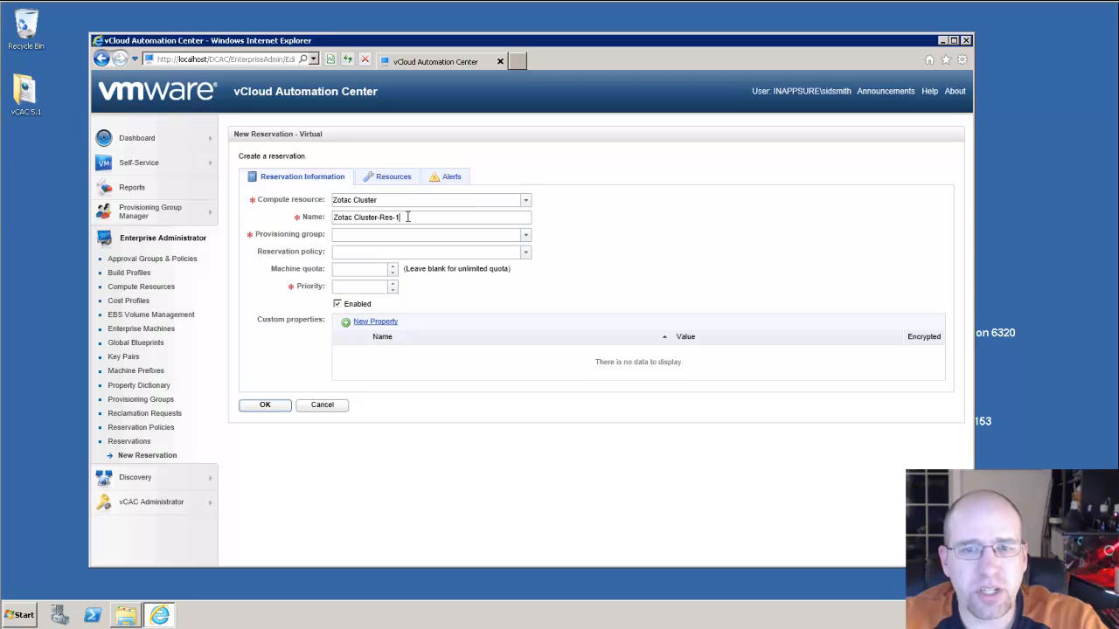
pyautogui.moveTo(404, 216); pyautogui.dragTo(301, 223)
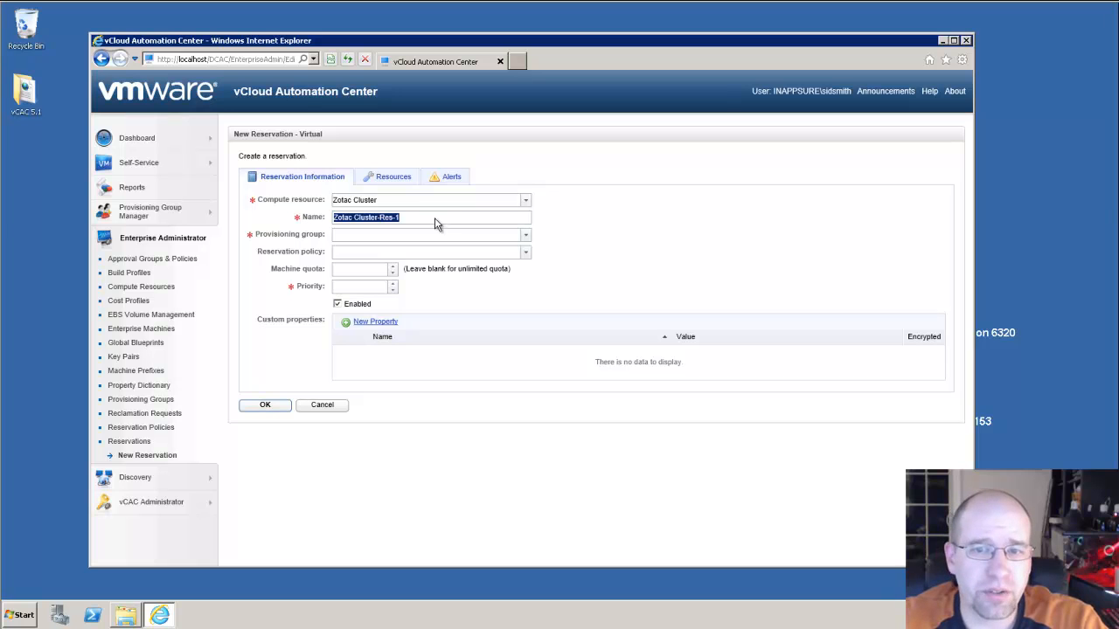
pyautogui.click(661, 238)
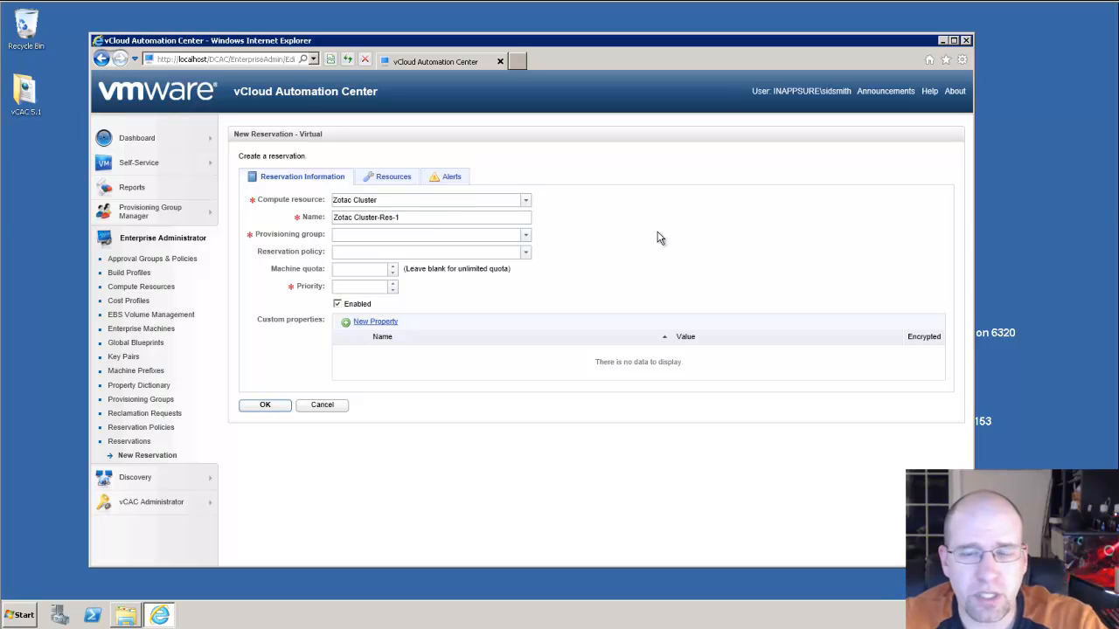
pyautogui.click(525, 235)
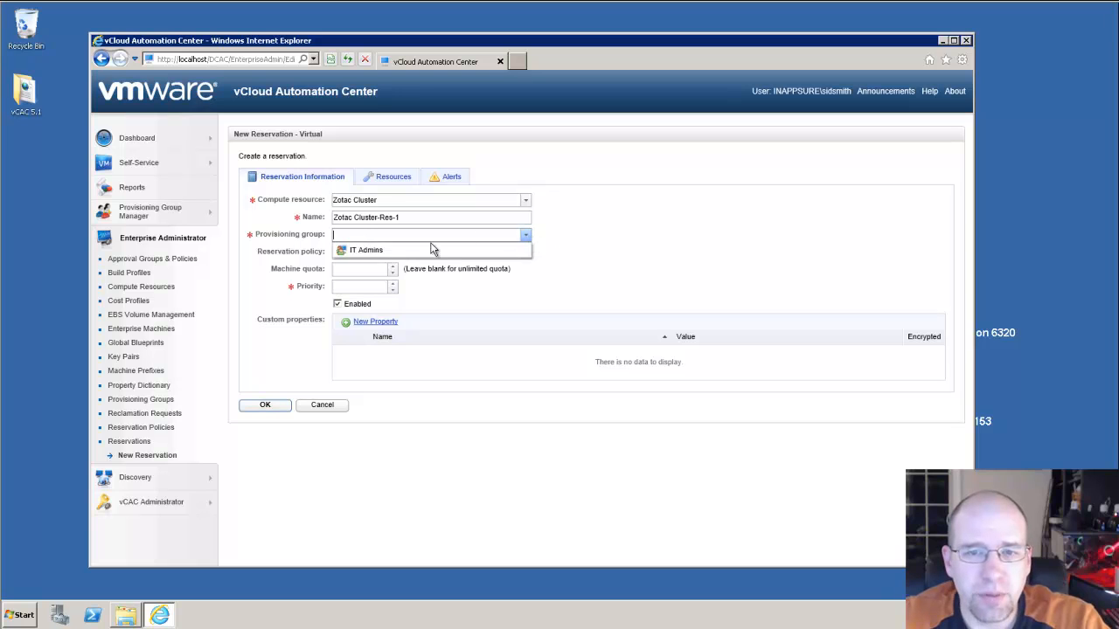
pyautogui.click(371, 251)
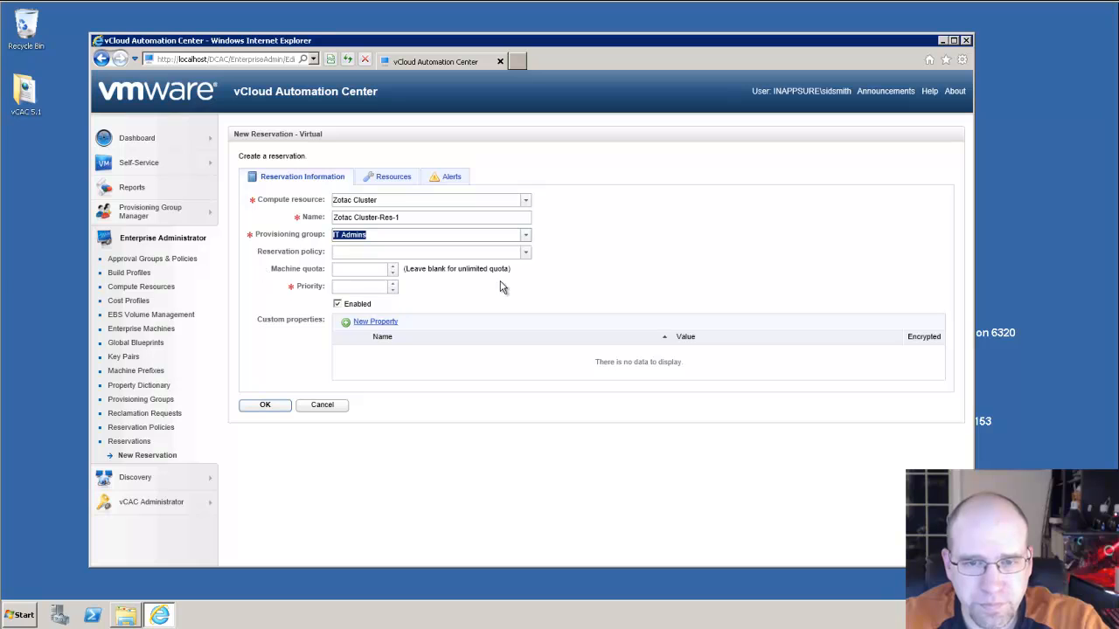
pyautogui.click(369, 271)
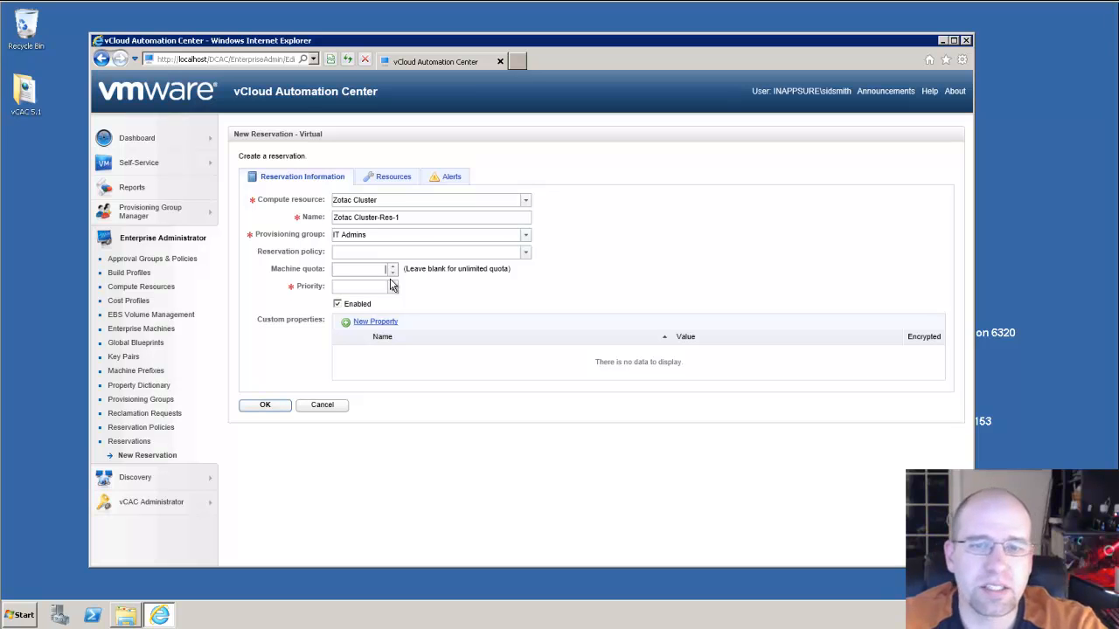
# Enter 1 as the reservation's priority
pyautogui.click(356, 286)
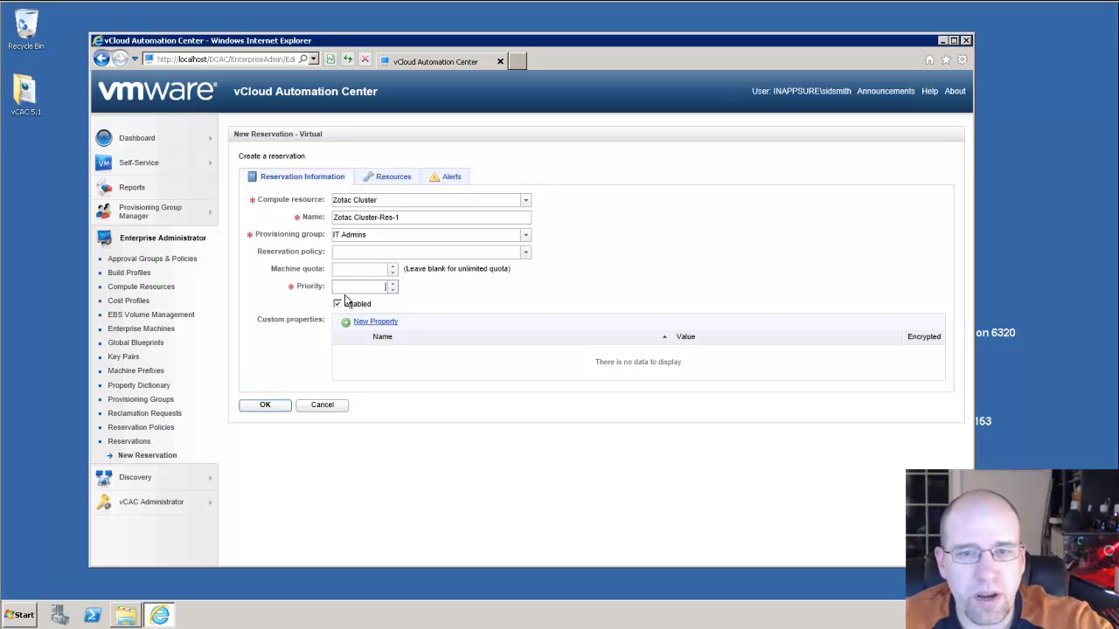
pyautogui.write('1')
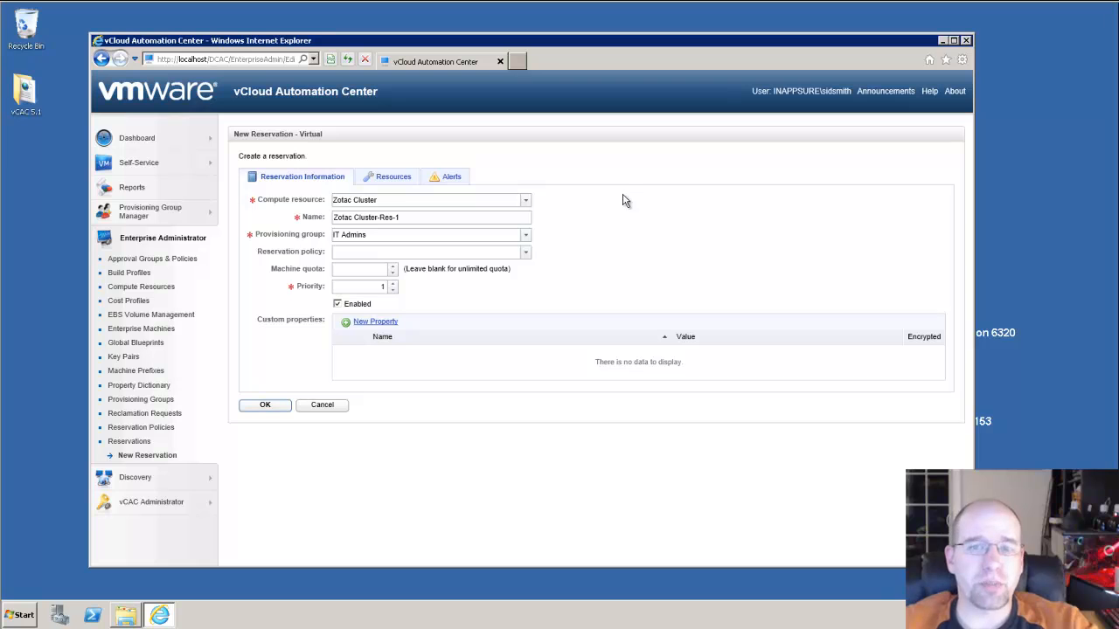
# On the Resources tab, set this reservation's memory to 8 GB
pyautogui.click(386, 180)
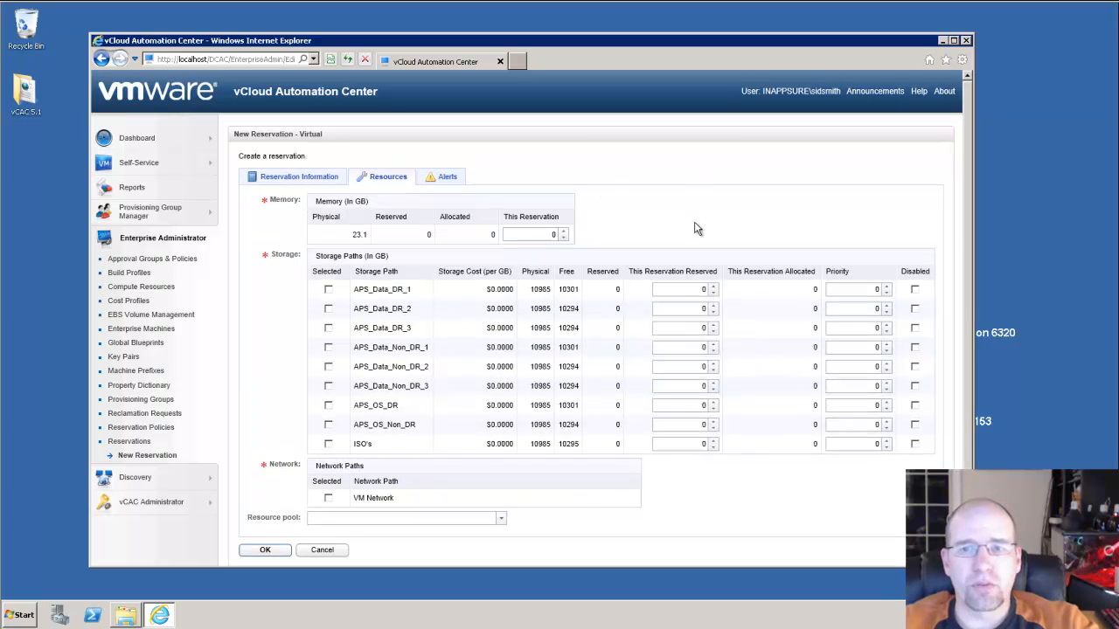
pyautogui.scroll(-1, 695, 228)
pyautogui.moveTo(353, 222); pyautogui.dragTo(371, 224)
pyautogui.click(402, 223)
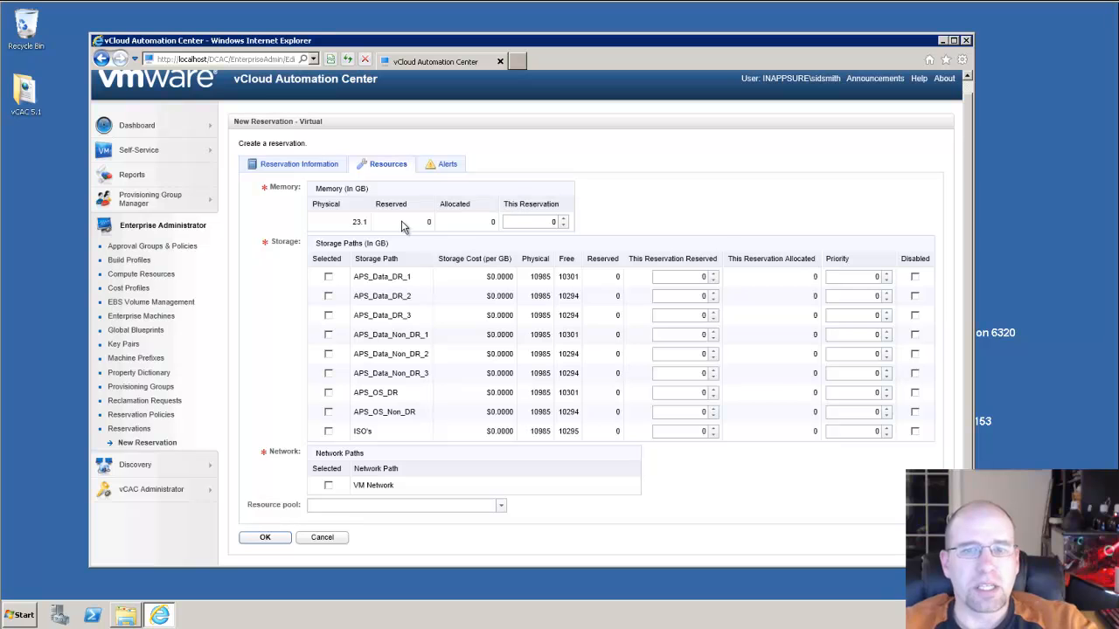
pyautogui.click(538, 222)
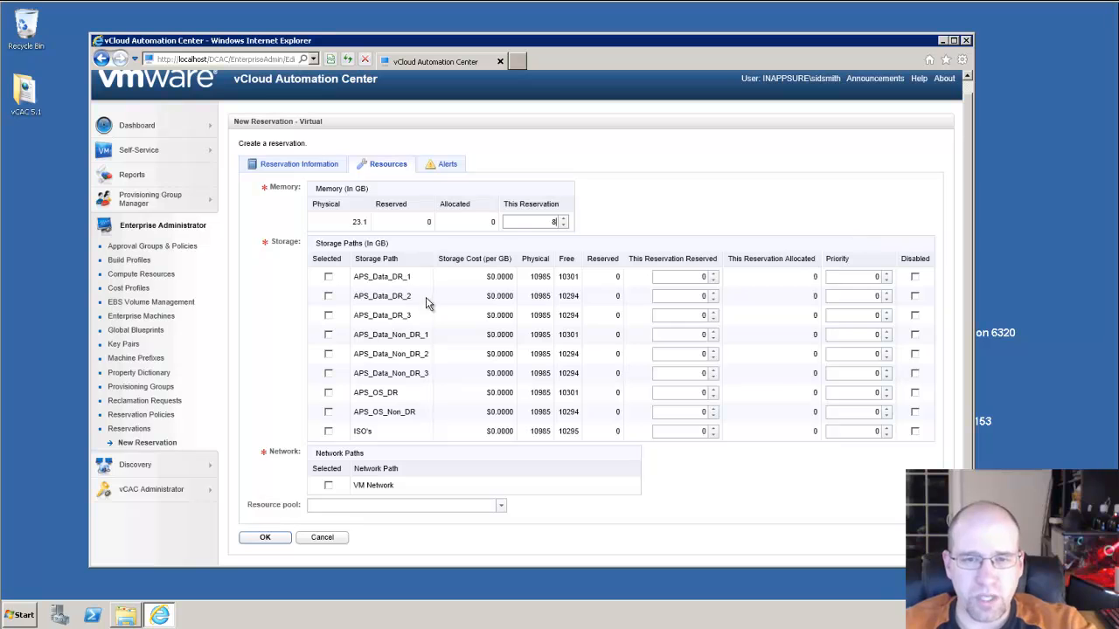
# Select storage paths APS_Data_DR_1, APS_Data_Non_DR_1 and APS_OS_Non_DR
pyautogui.click(327, 277)
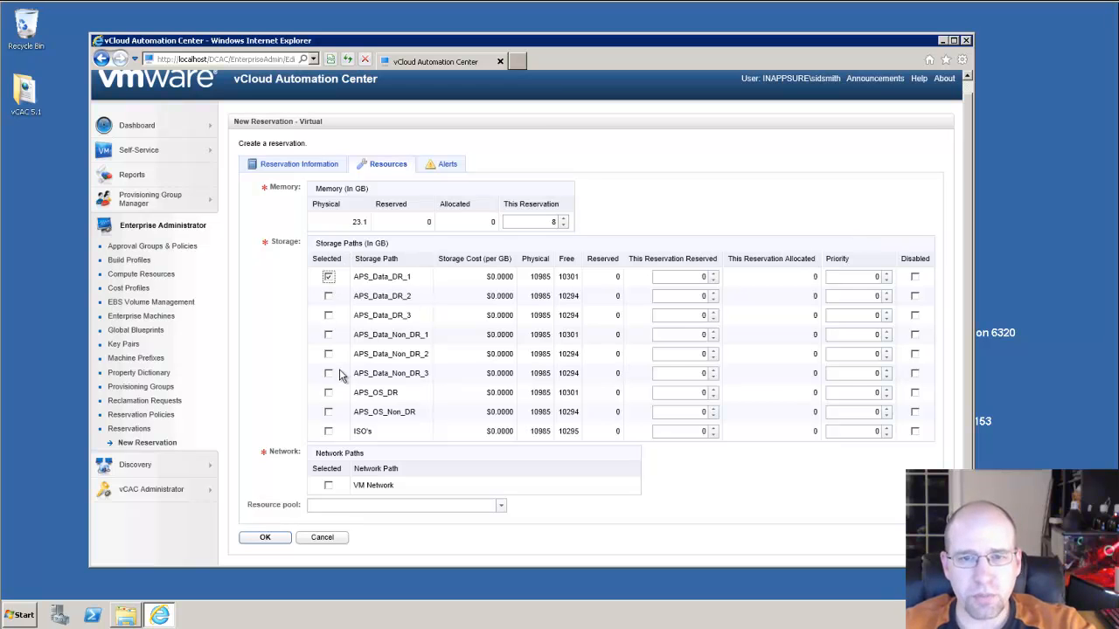
pyautogui.click(327, 334)
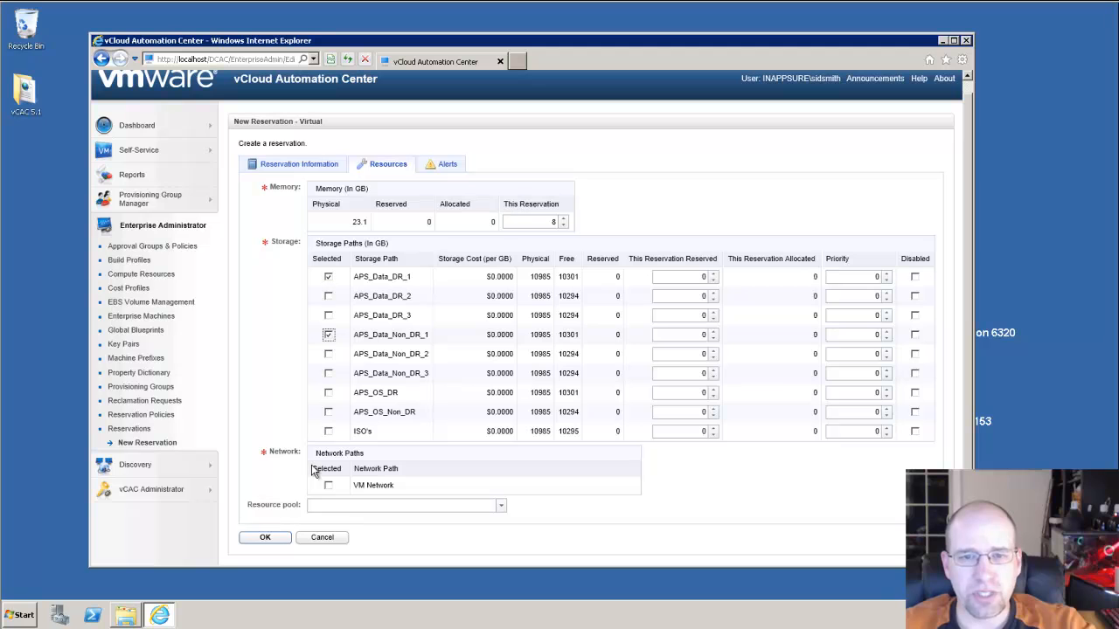
pyautogui.click(328, 412)
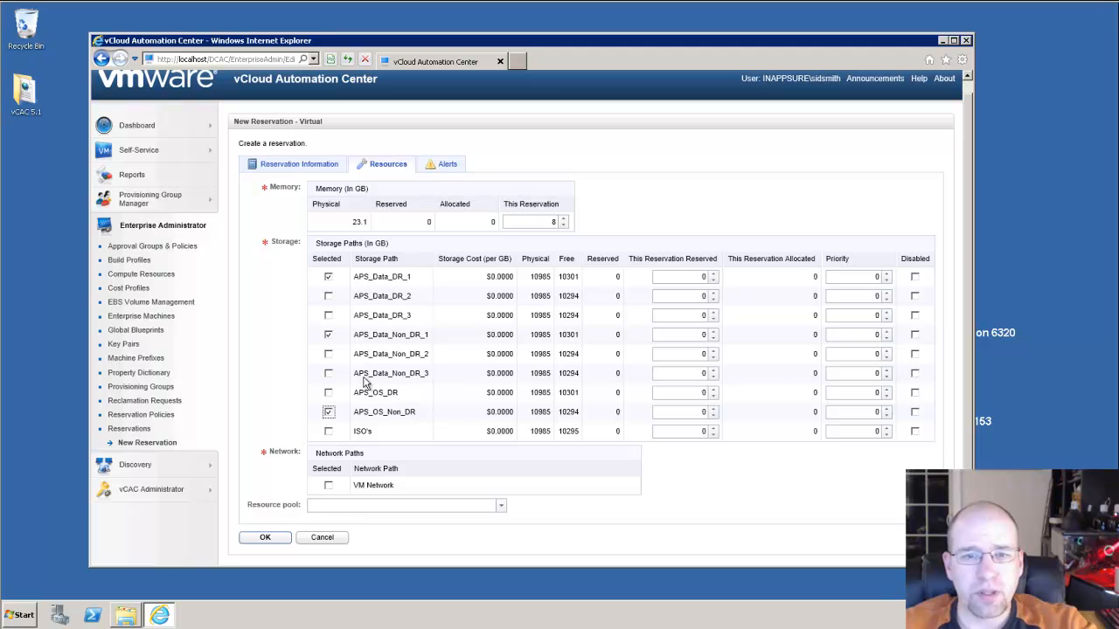
pyautogui.click(328, 414)
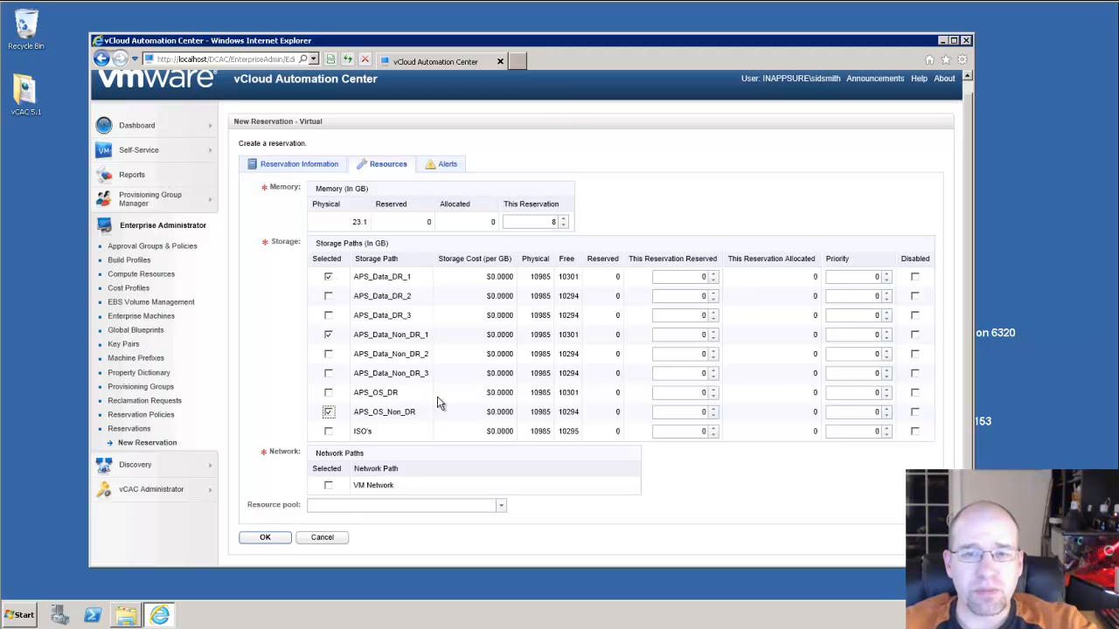
pyautogui.click(681, 277)
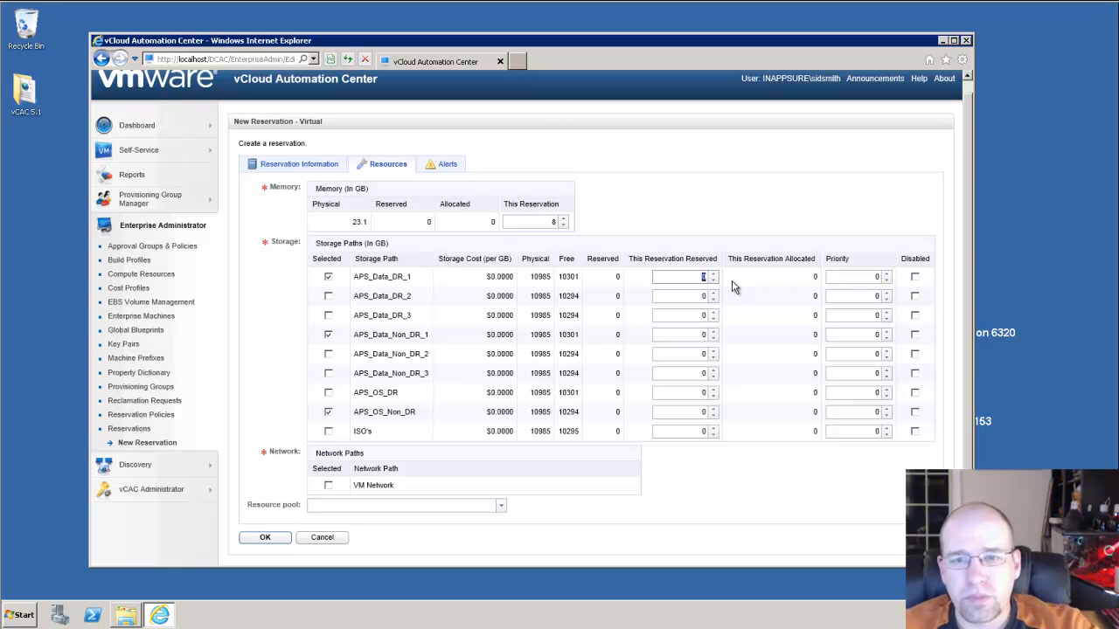
# Enter 500 GB reserved storage for APS_Data_DR_1, APS_Data_Non_DR_1 and APS_OS_Non_DR
pyautogui.write('5')
pyautogui.press('Tab')
pyautogui.write('500')
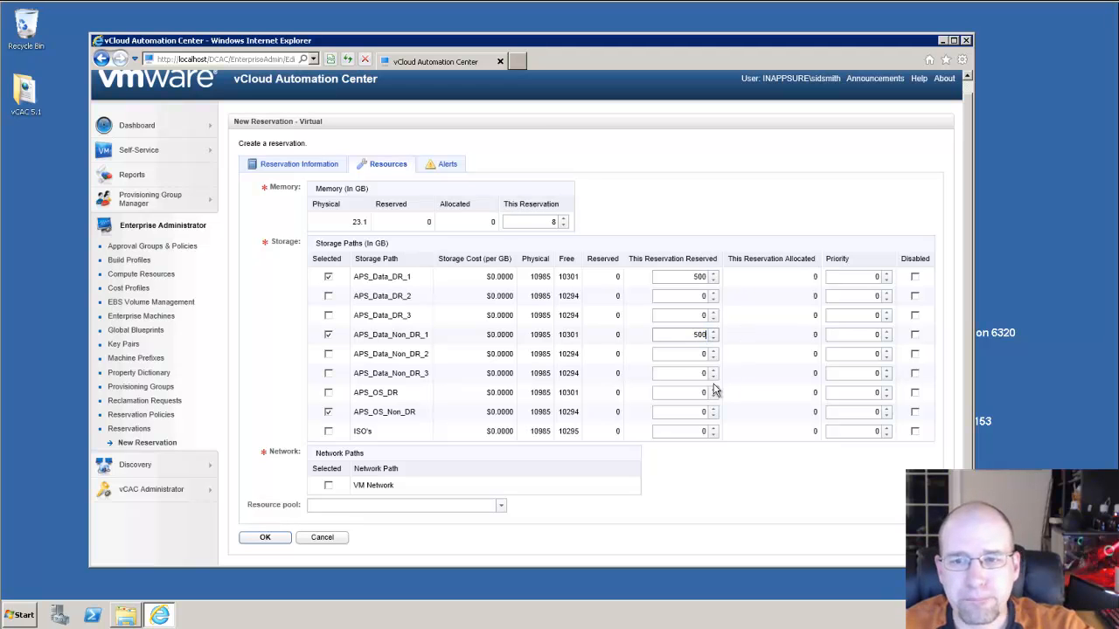
pyautogui.doubleClick(703, 412)
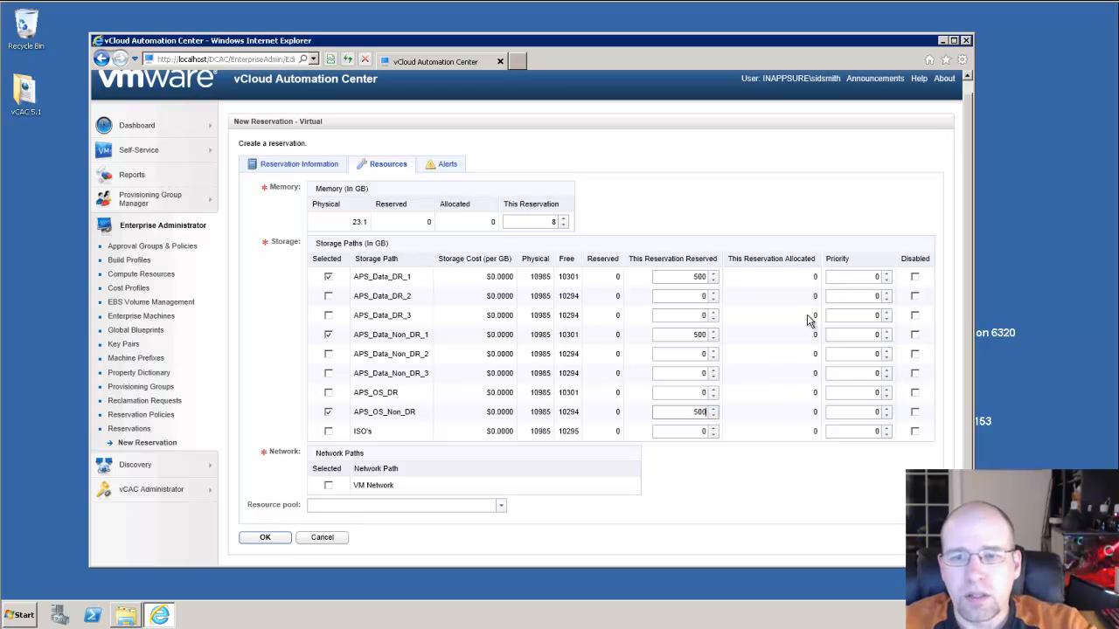
pyautogui.click(780, 214)
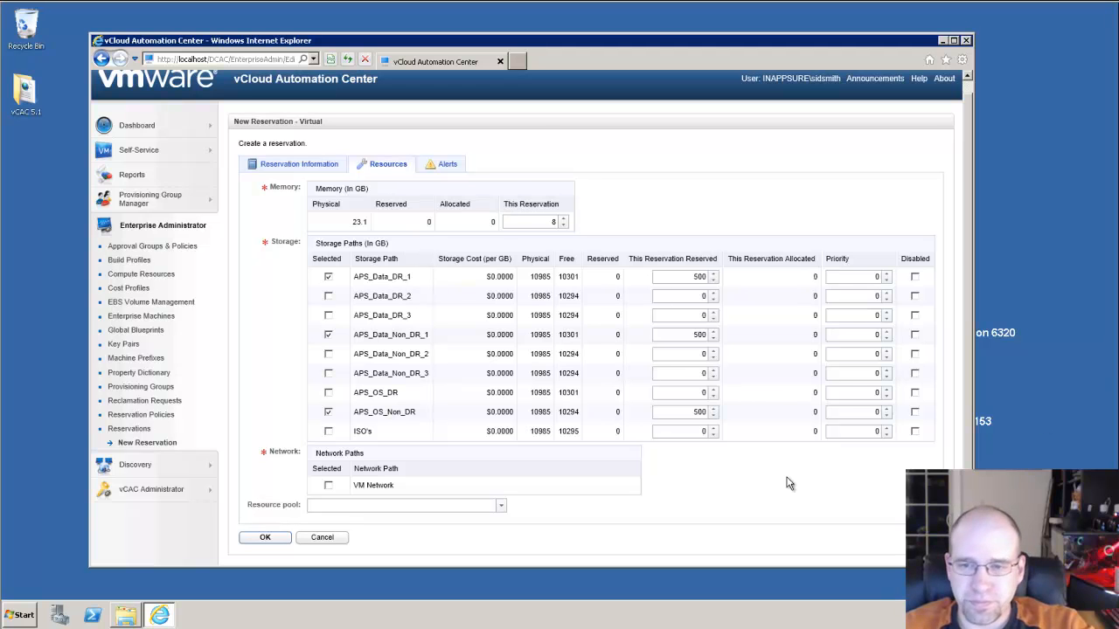
# Add VM Network and set the resource pool to Core Servers
pyautogui.click(329, 486)
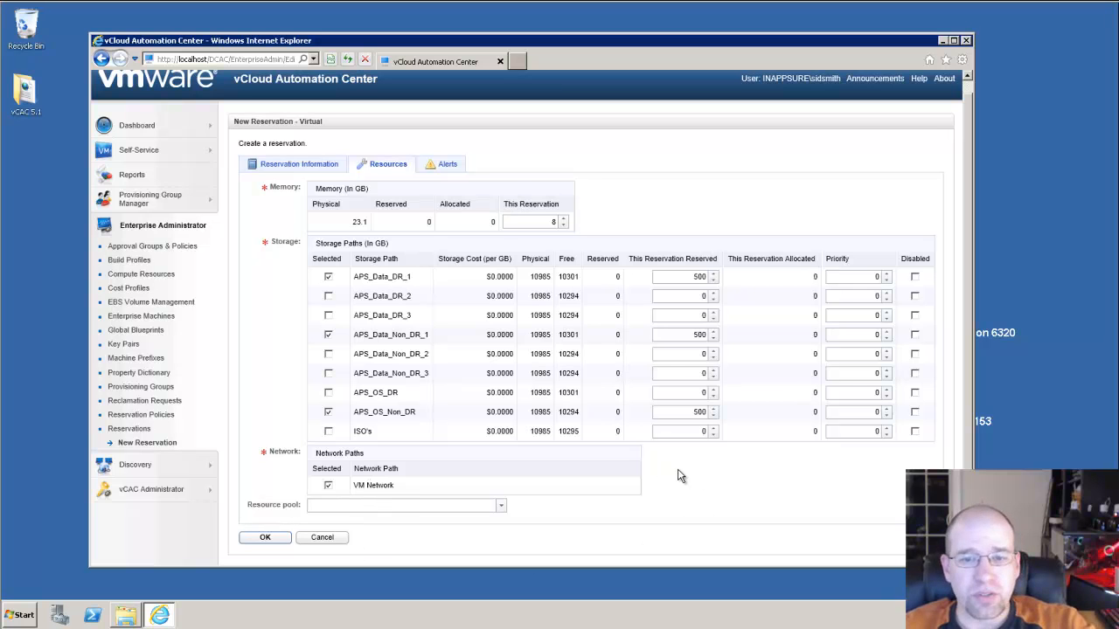
pyautogui.moveTo(247, 505); pyautogui.dragTo(425, 516)
pyautogui.click(281, 517)
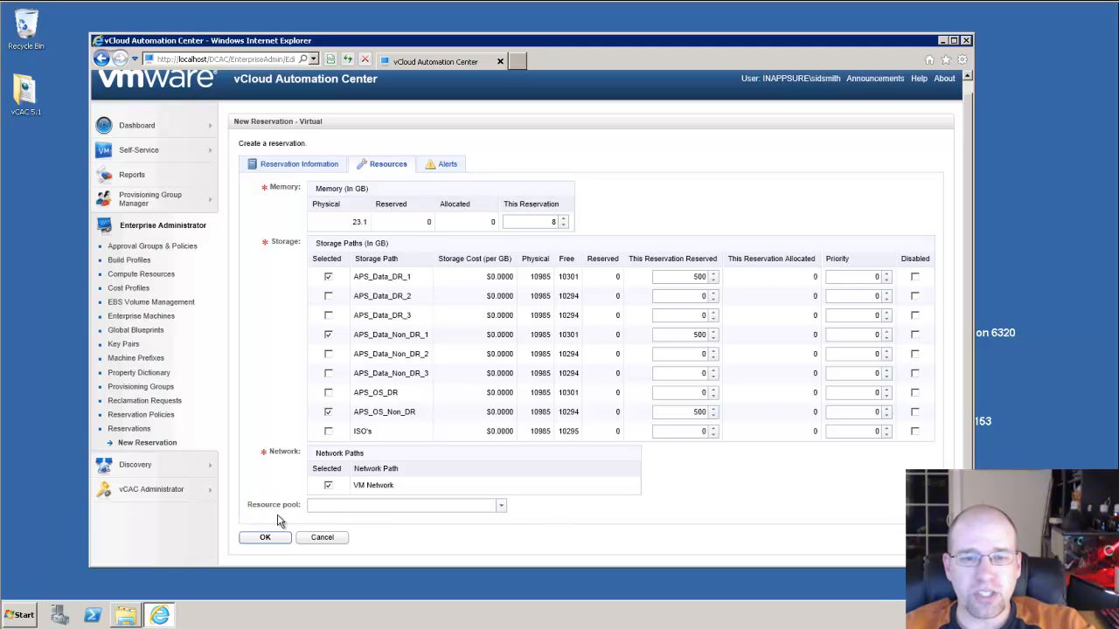
pyautogui.click(501, 507)
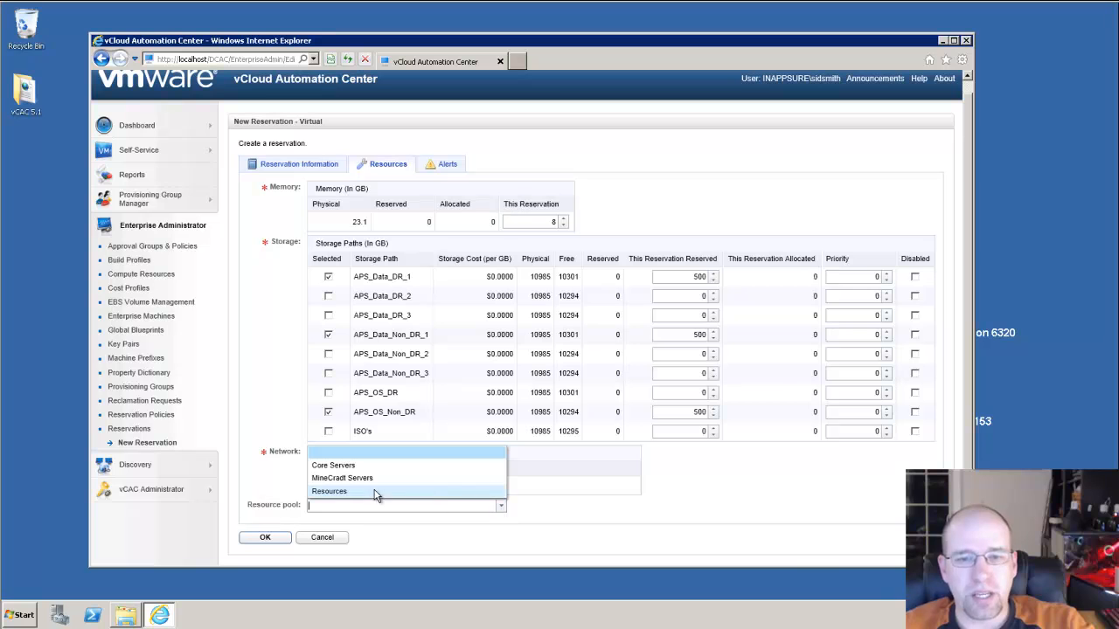
pyautogui.click(354, 466)
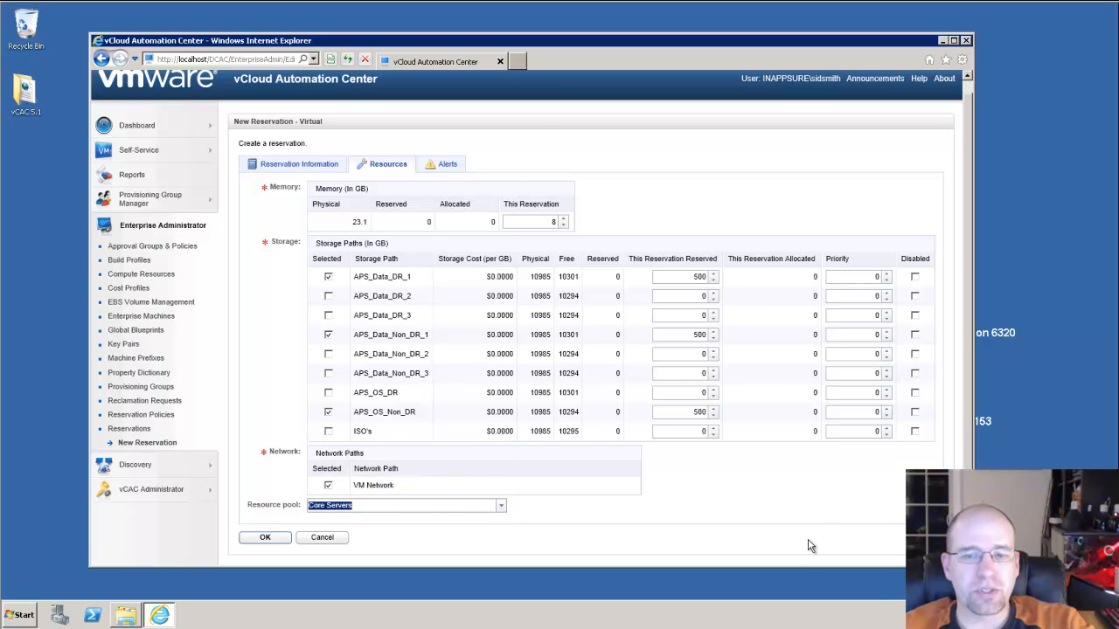
pyautogui.click(706, 503)
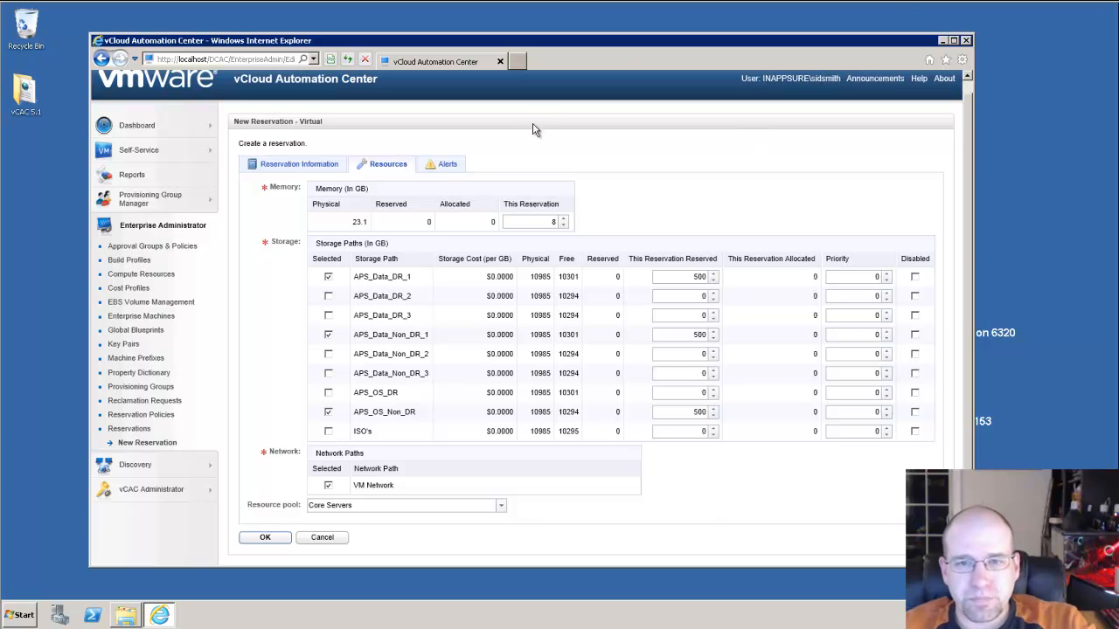
# Enable alerts, enter the notification e-mail address, and set reminders every 5 days
pyautogui.click(445, 166)
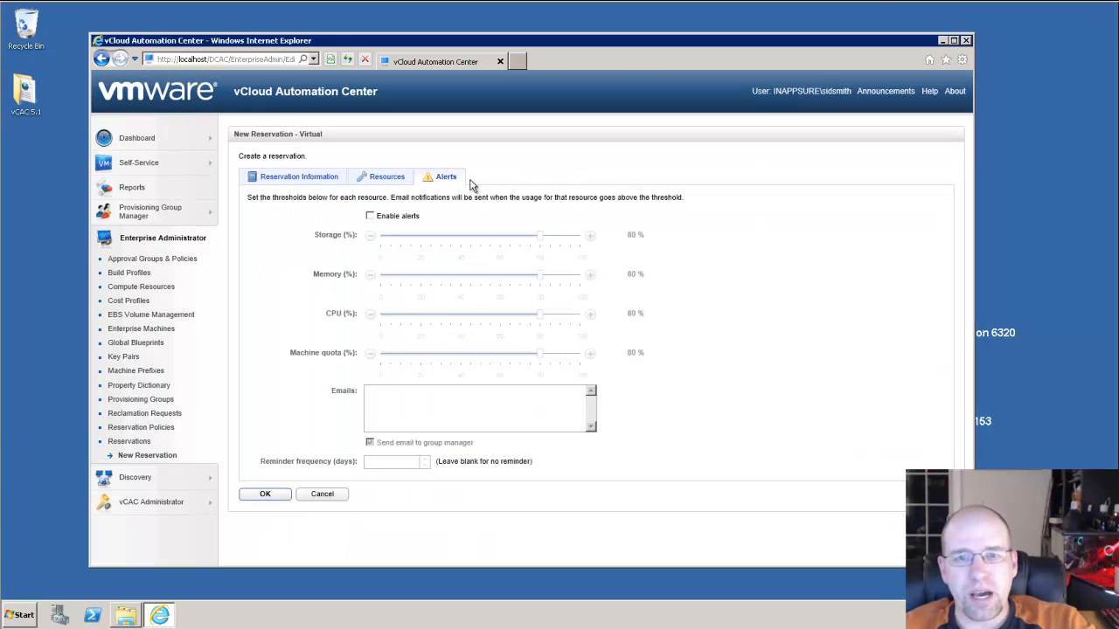
pyautogui.click(389, 218)
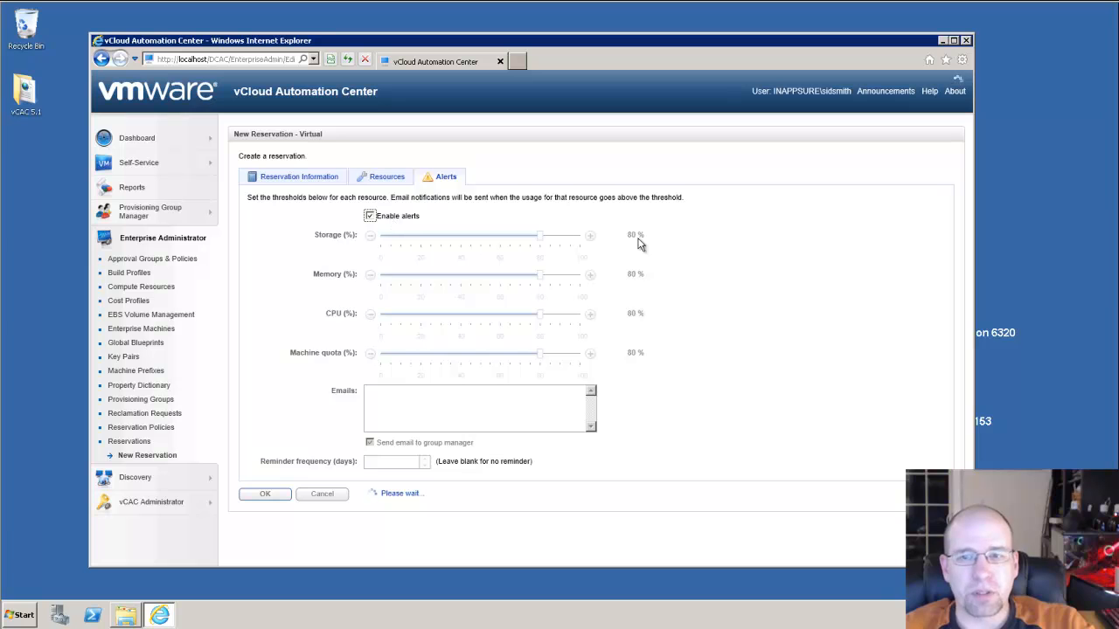
pyautogui.click(463, 389)
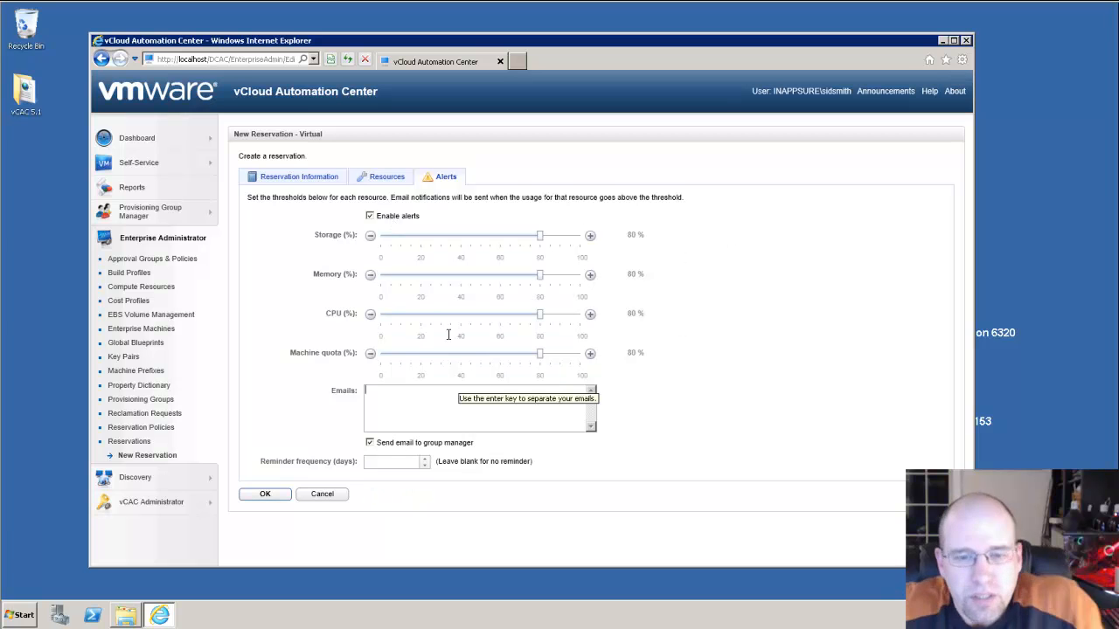
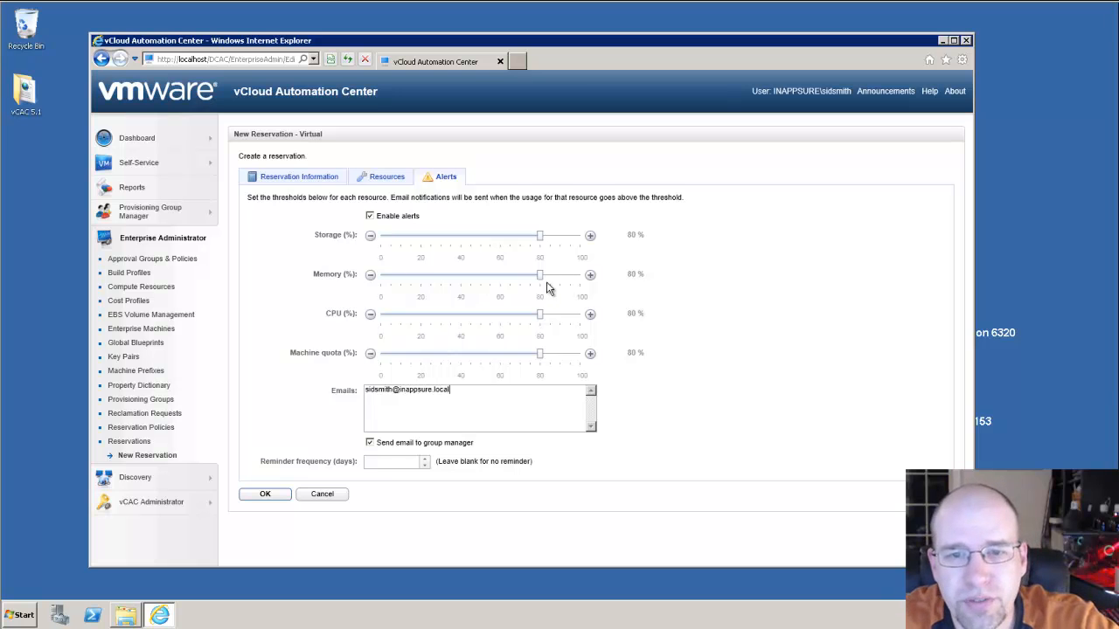
pyautogui.moveTo(461, 391); pyautogui.dragTo(356, 391)
pyautogui.click(431, 417)
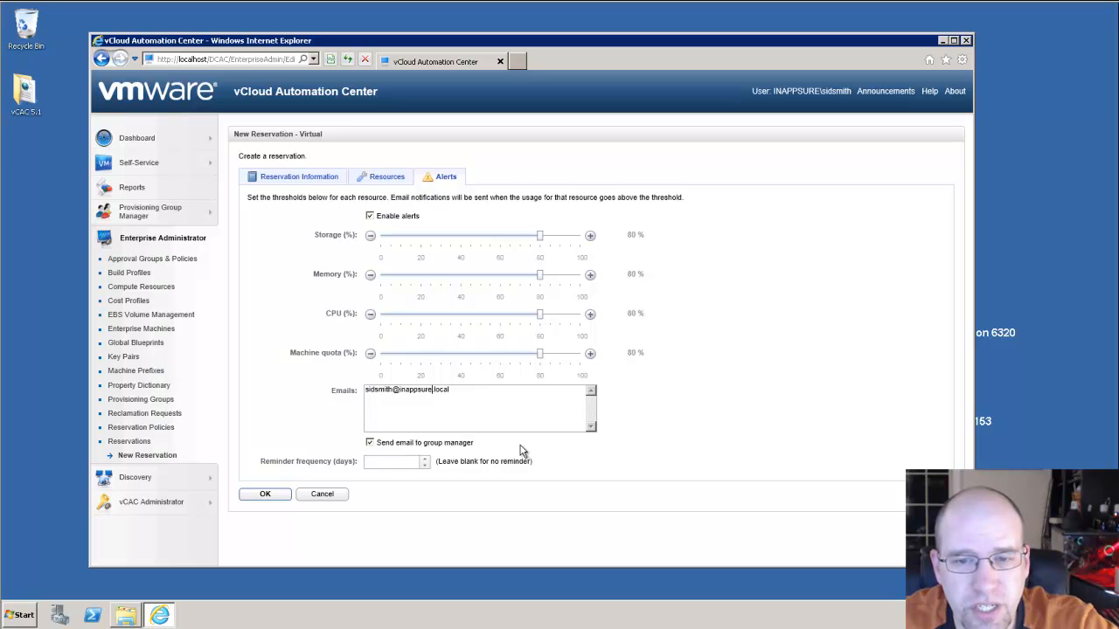
pyautogui.click(381, 465)
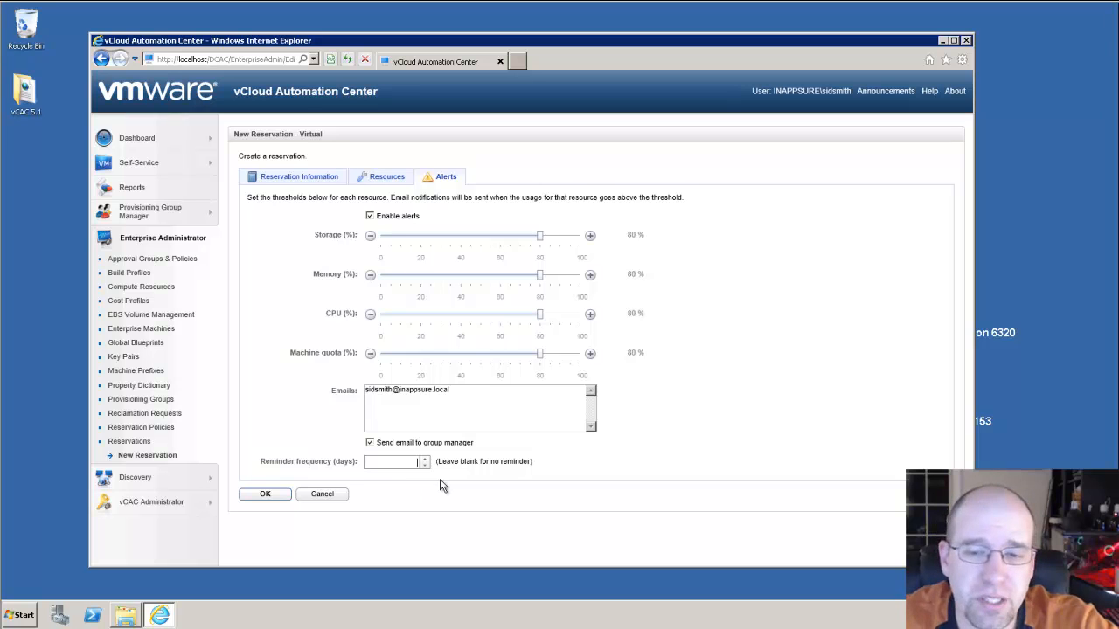
pyautogui.write('5')
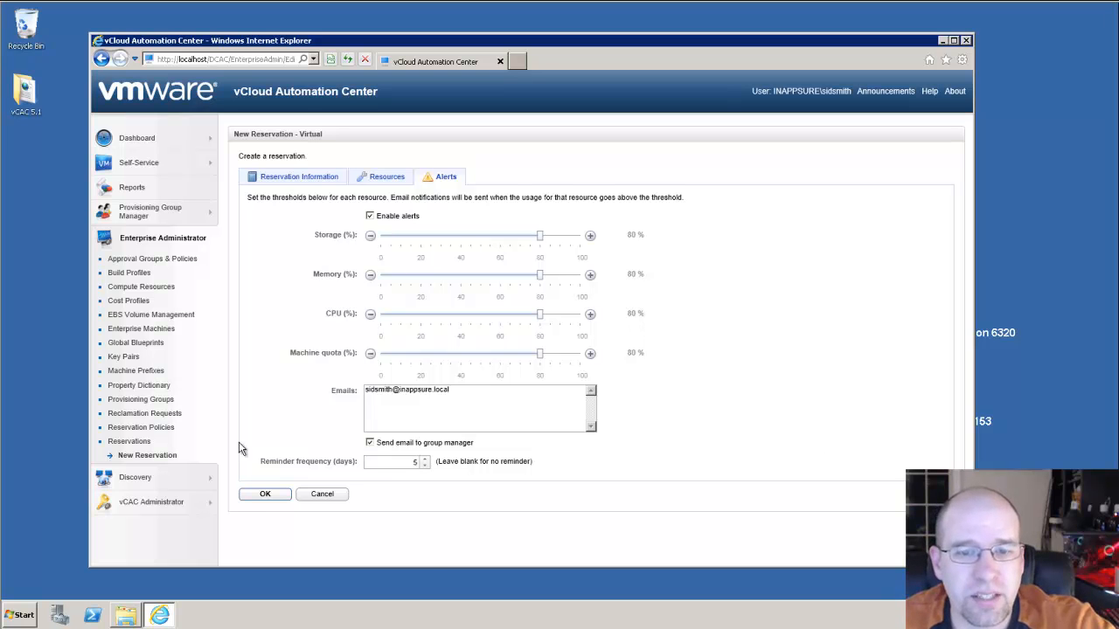
# Save the Zotac Cluster-Res-1 reservation and go to the Provisioning Groups list
pyautogui.click(264, 496)
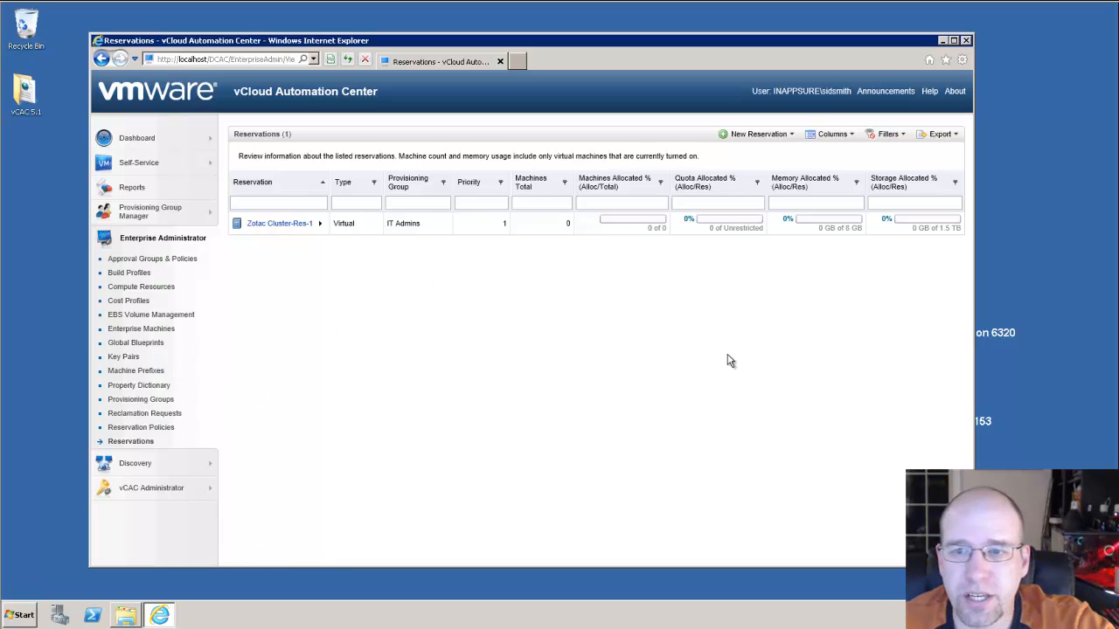
pyautogui.click(144, 400)
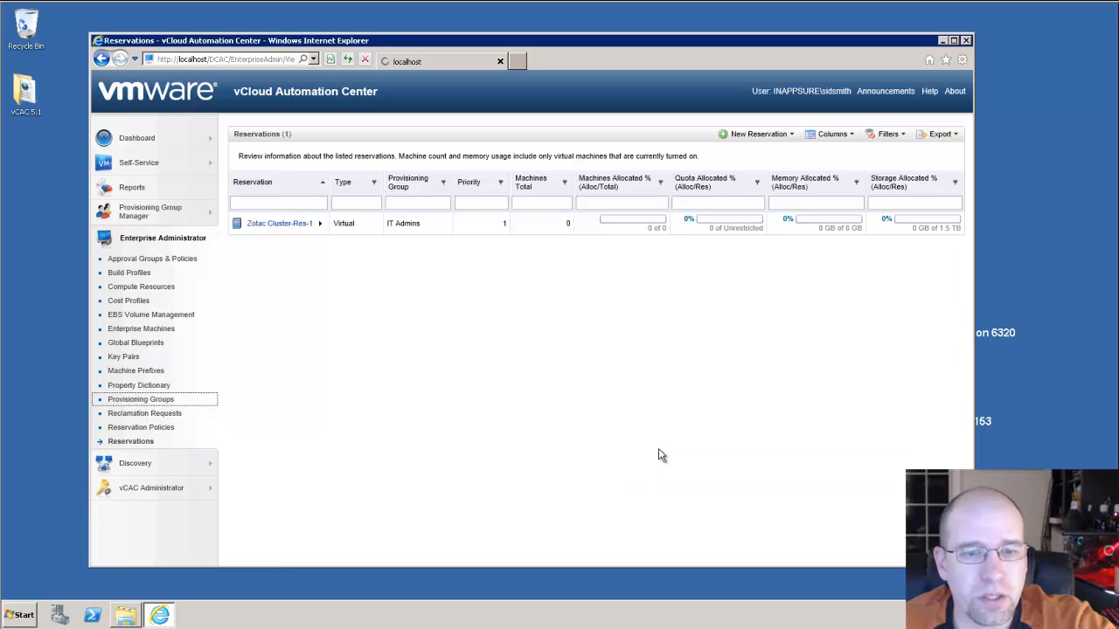